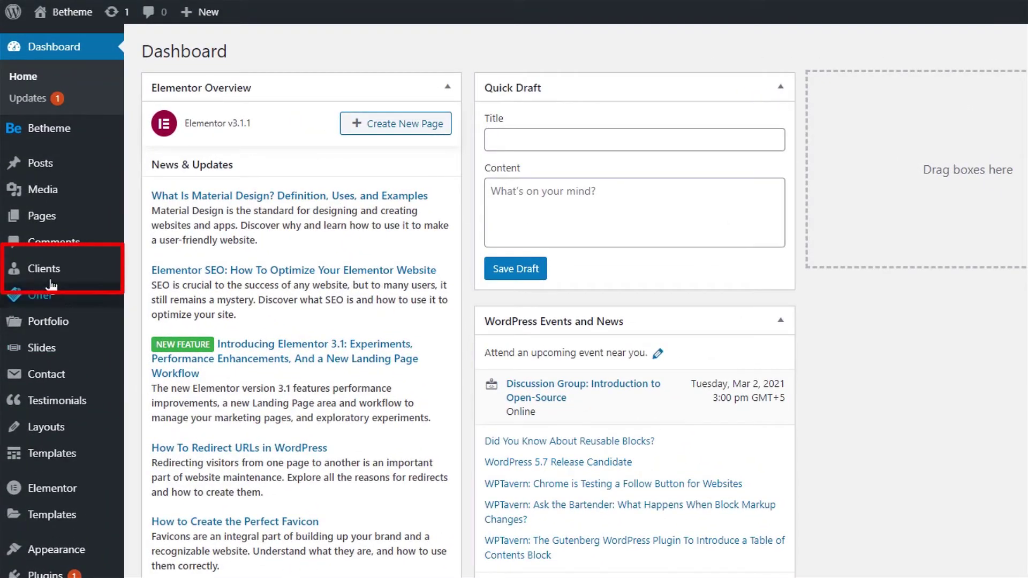
Open the Clients list showing the five existing clients, Client #1 to Client #5.
mouse_move(46, 275)
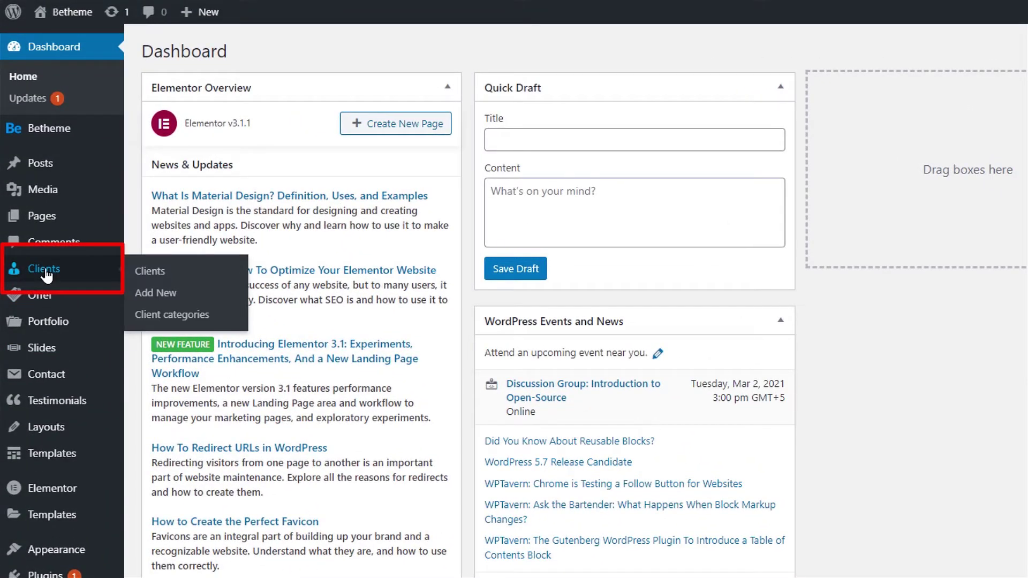
left_click(47, 273)
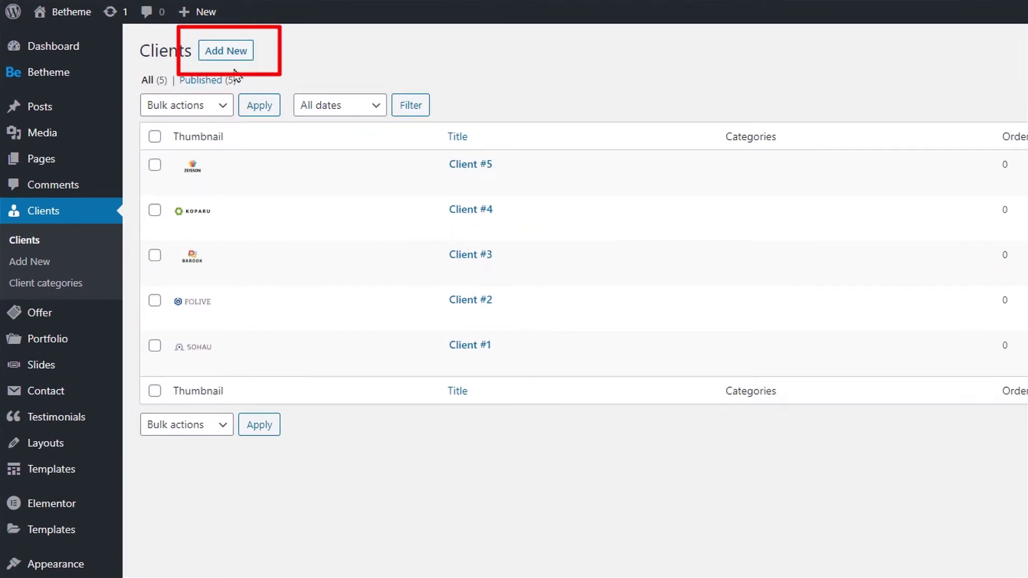
Start a new client titled 'Client #6'.
left_click(230, 51)
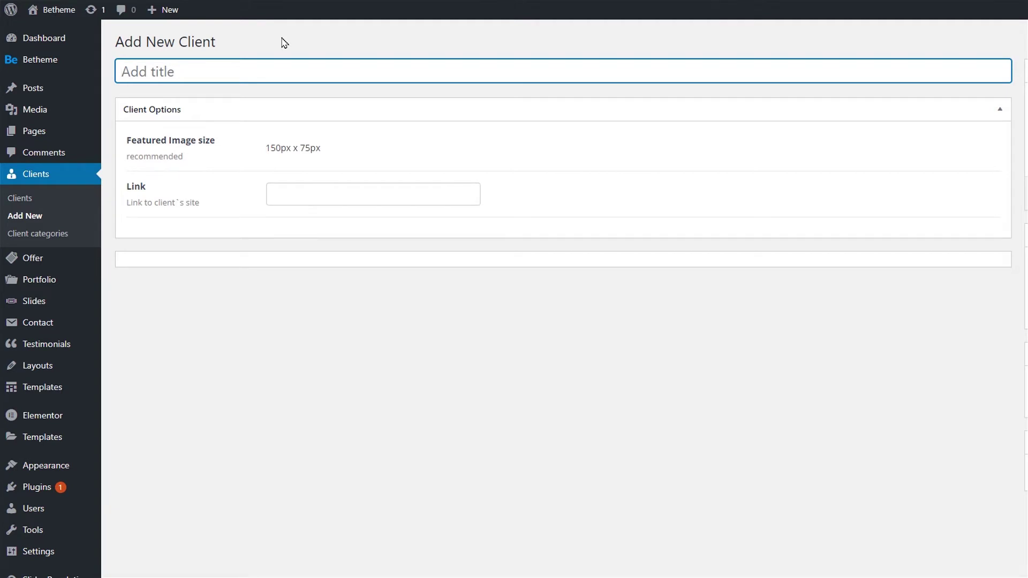
type("Client #6")
left_click(284, 43)
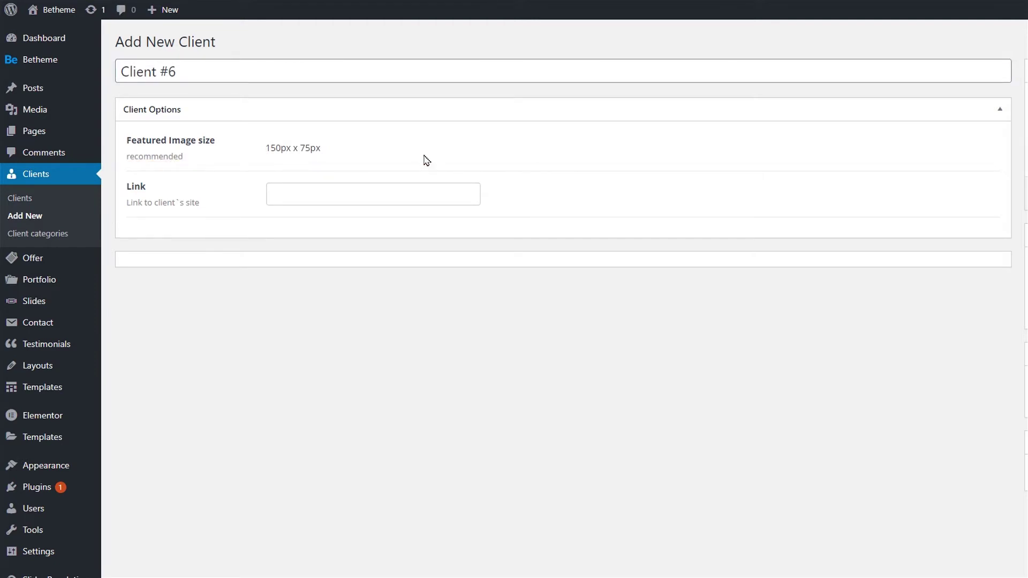
left_click(443, 193)
type("https://muffingroup.com")
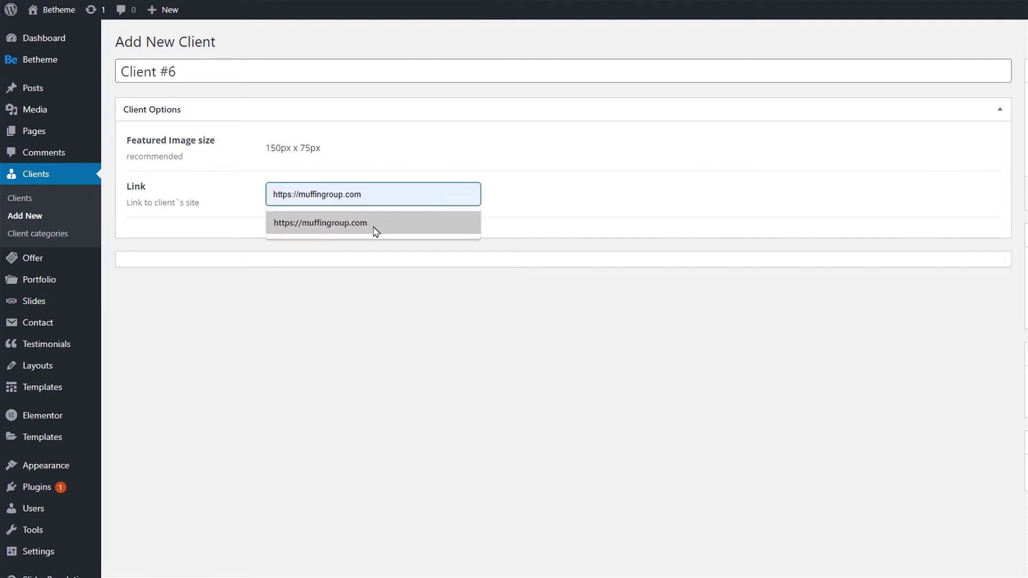
left_click(377, 230)
left_click(529, 204)
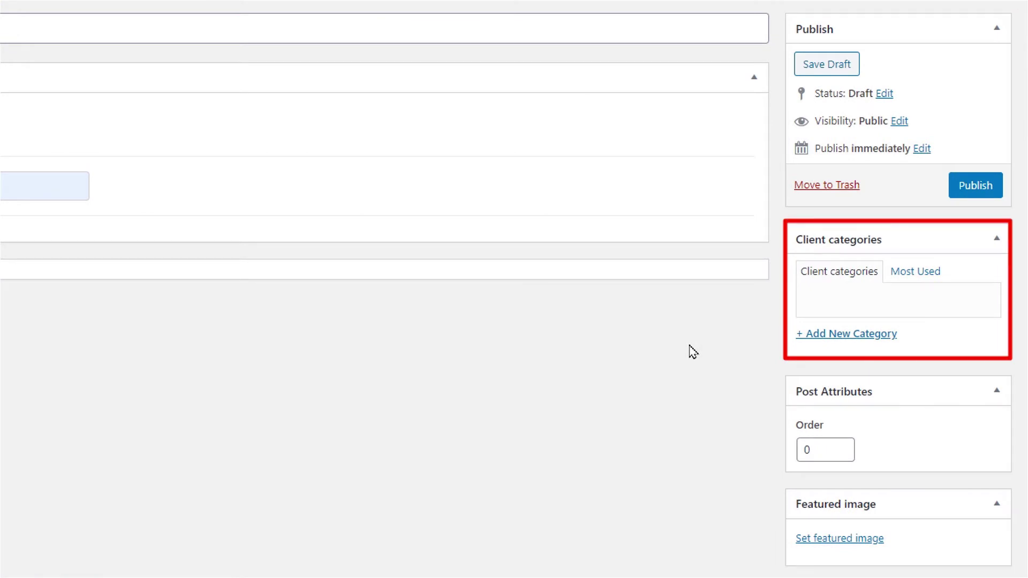
Start and cancel a new client category, then go to set the featured image.
left_click(824, 335)
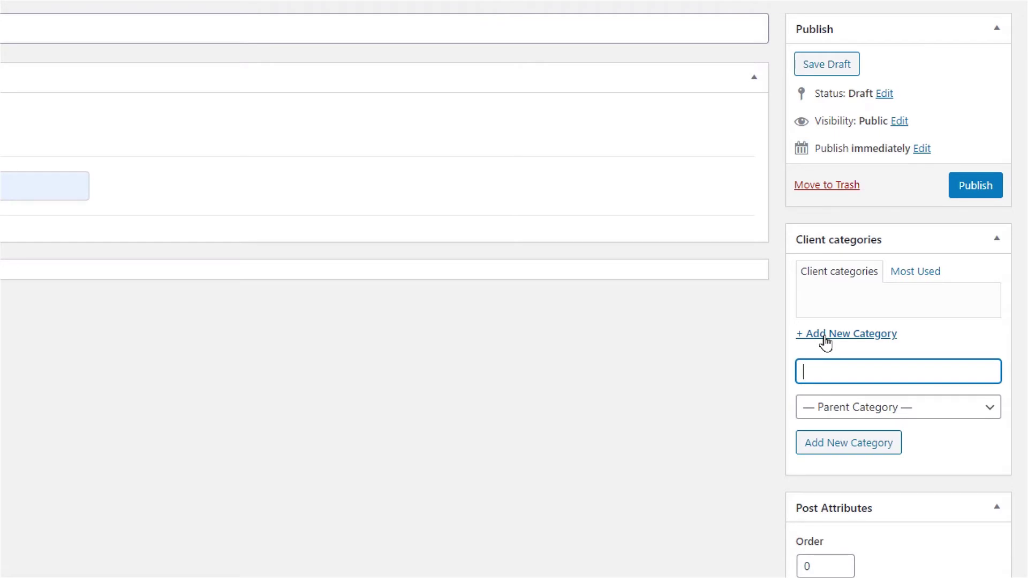
left_click(825, 336)
left_click(751, 343)
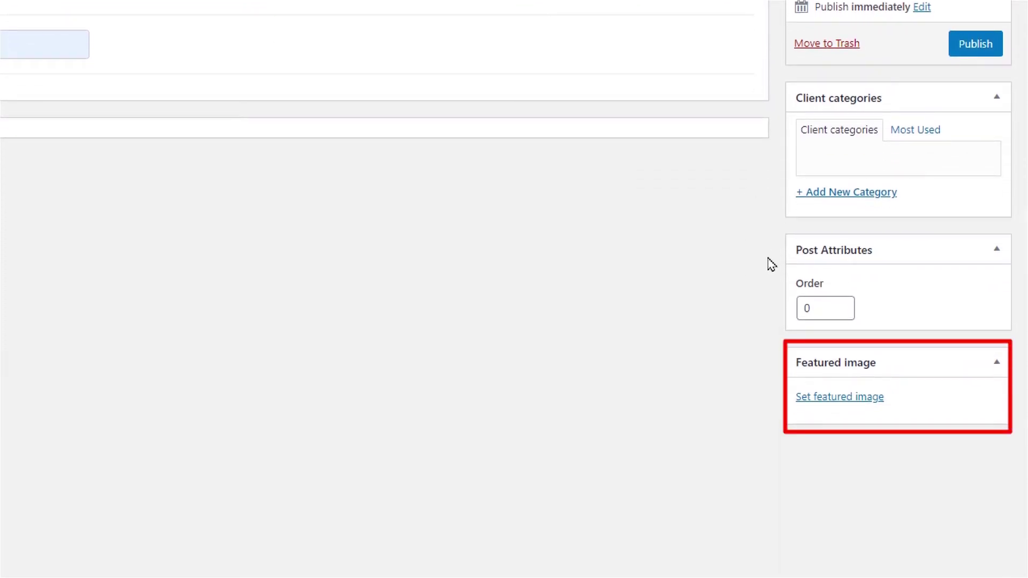
Choose the excerpt logo in the Media Library as Client #6's featured image.
left_click(830, 399)
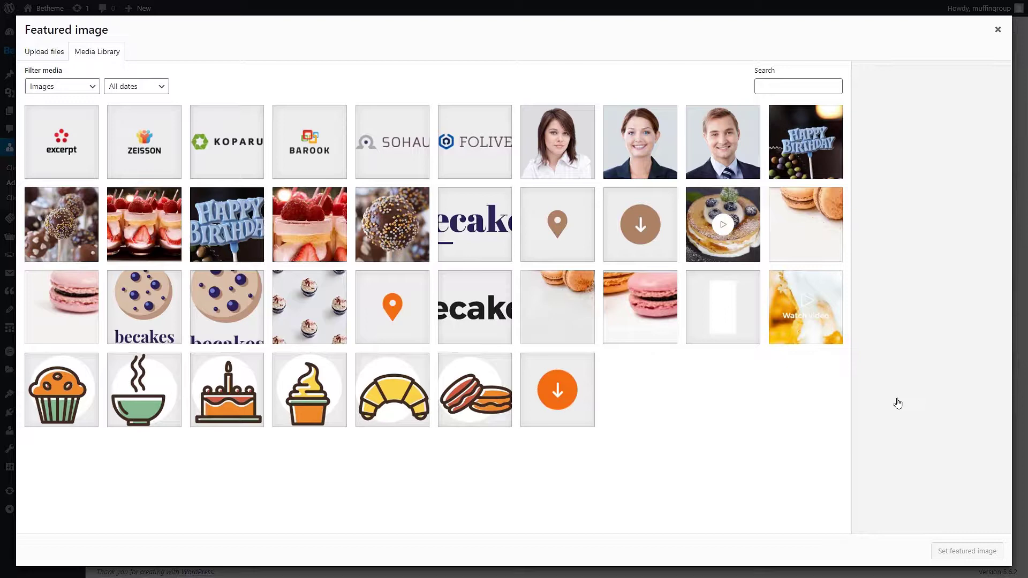
left_click(72, 148)
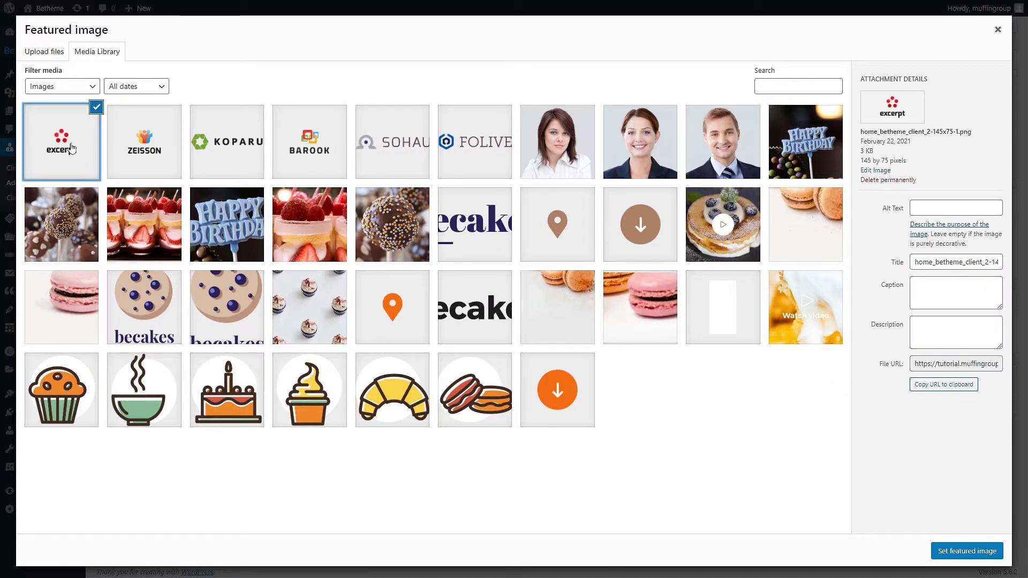
left_click(947, 552)
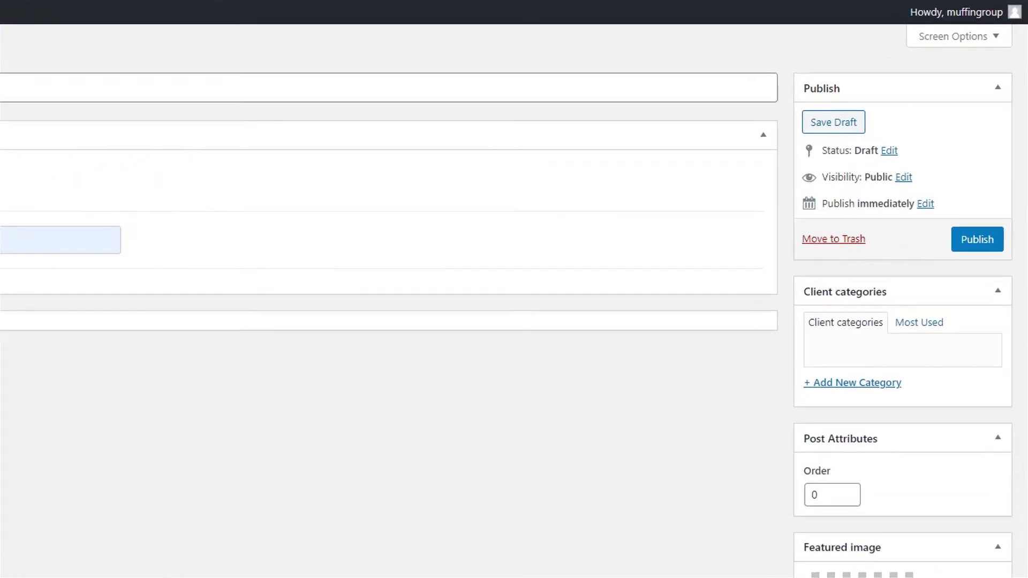
Publish Client #6, then add an item to the empty Clients wrap on the Home page.
left_click(974, 246)
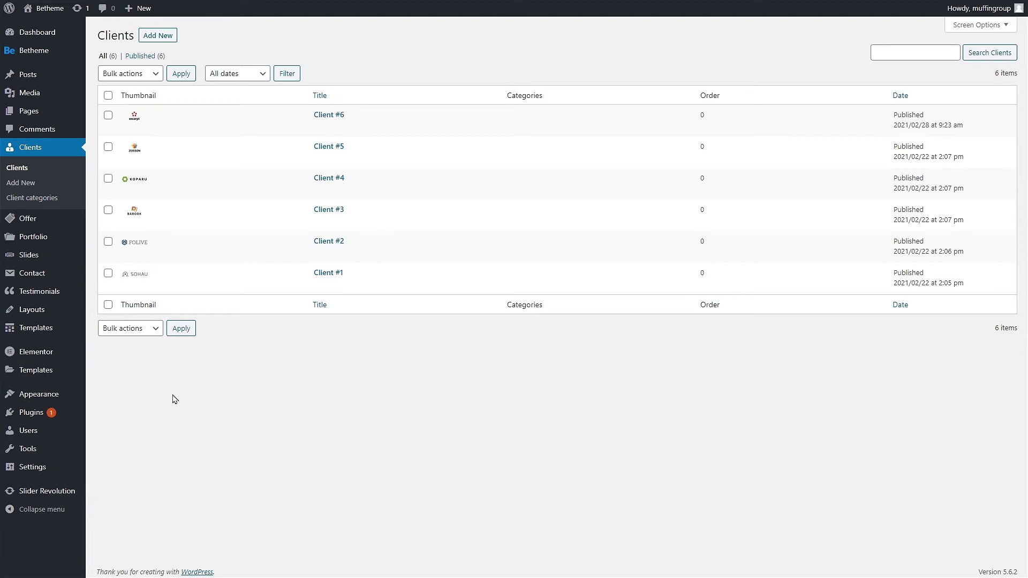
mouse_move(37, 118)
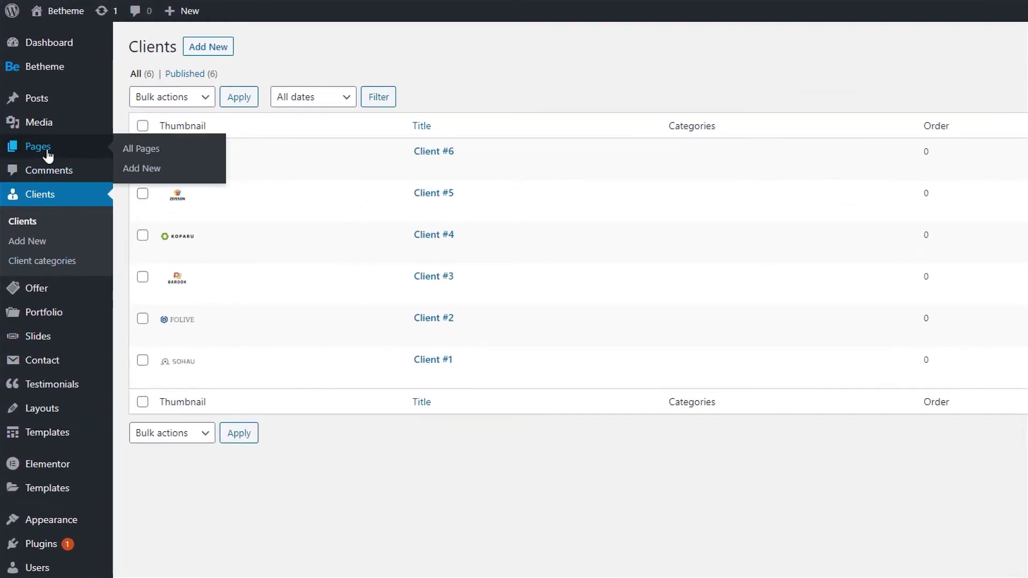
left_click(48, 155)
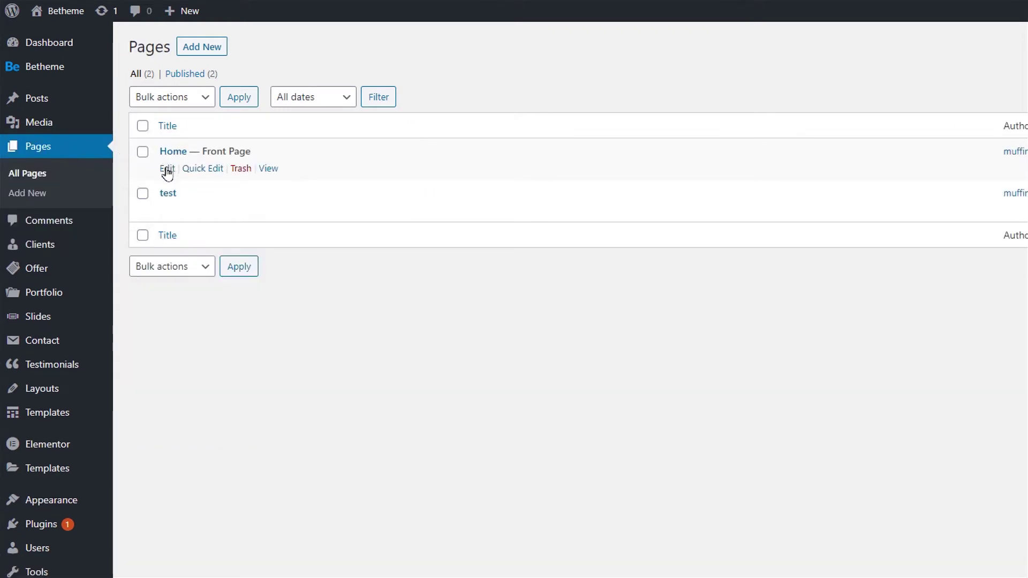
left_click(166, 169)
scroll(289, 269, "down", 12)
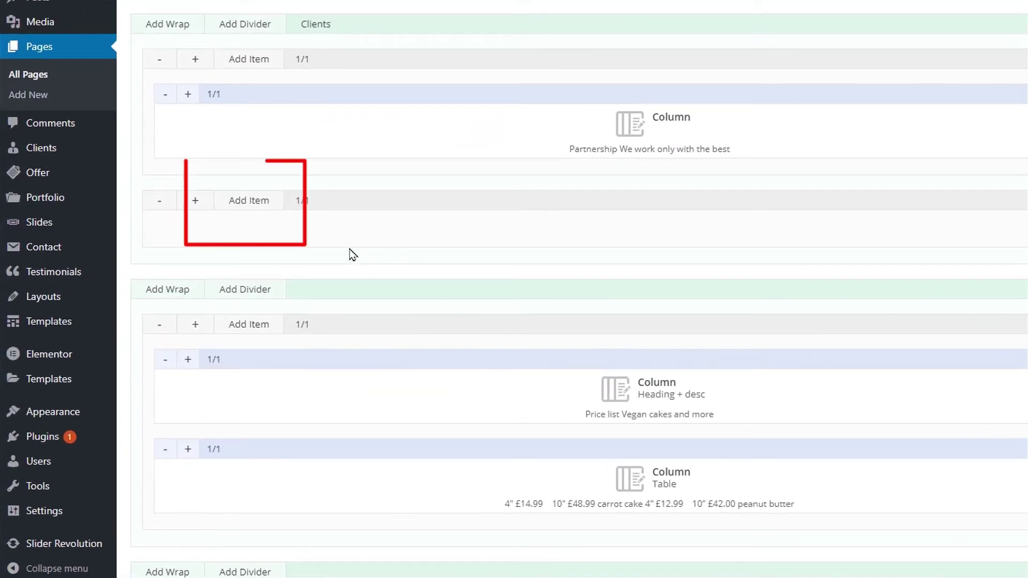
left_click(256, 204)
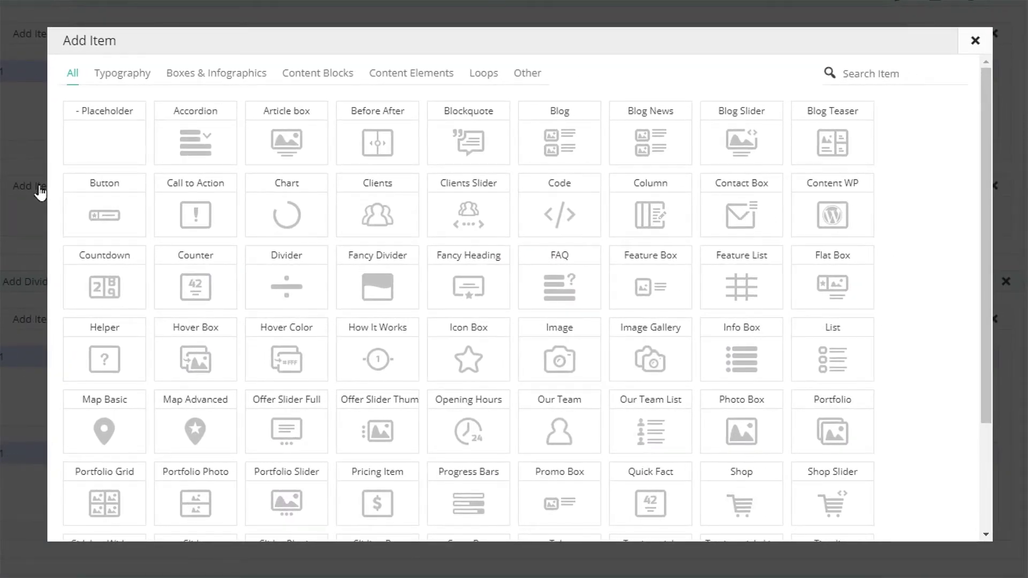
Search page elements for 'clients' and insert a Clients Slider into the wrap.
left_click(892, 74)
type("clients")
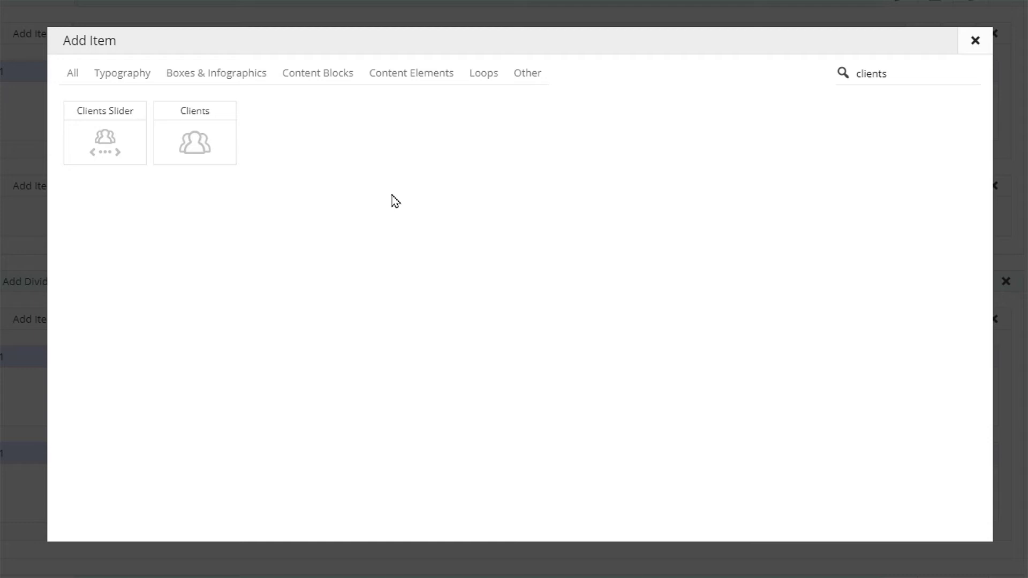
left_click(97, 150)
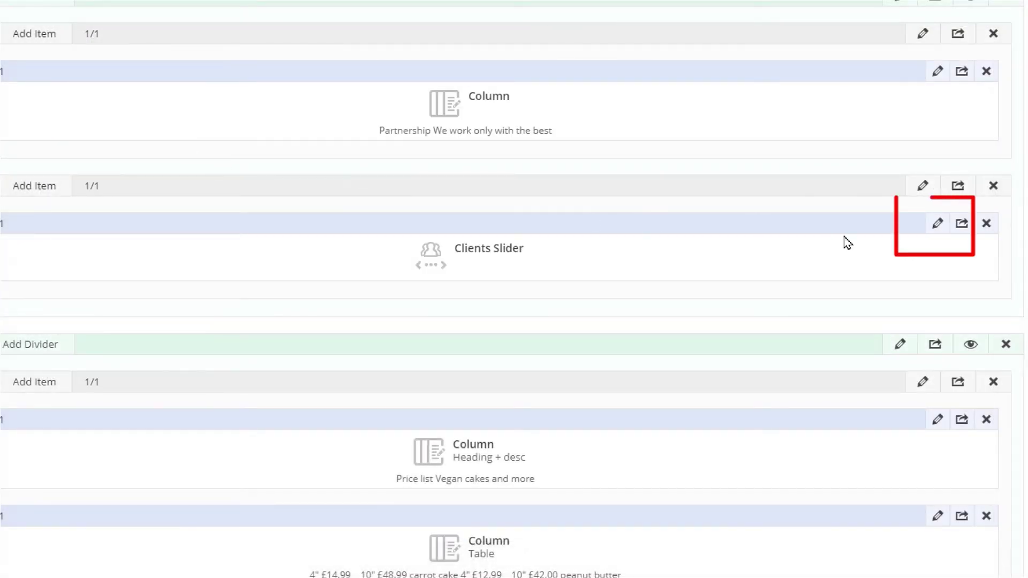
Give the Clients Slider the title 'Clients'.
left_click(938, 224)
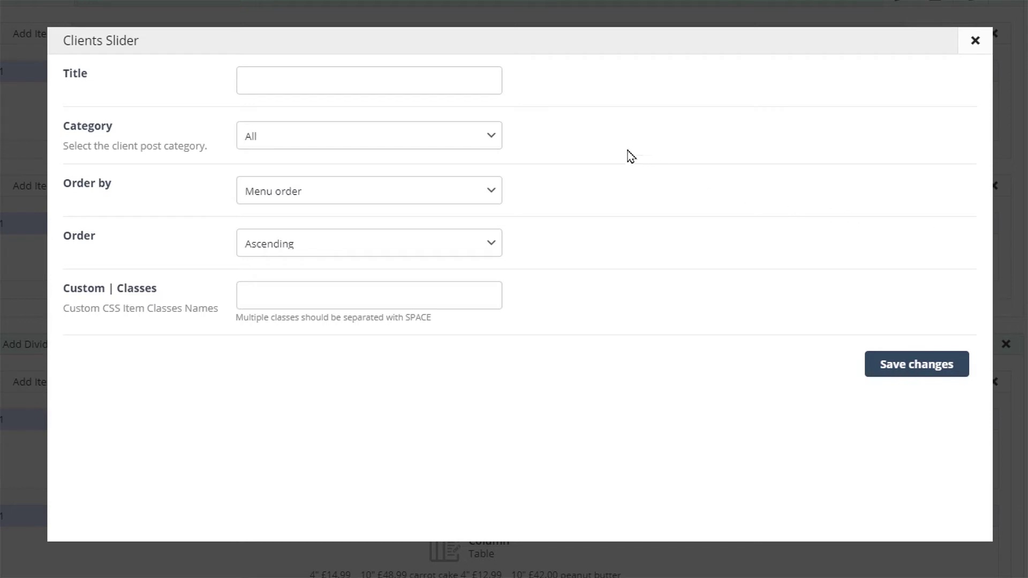
left_click(488, 85)
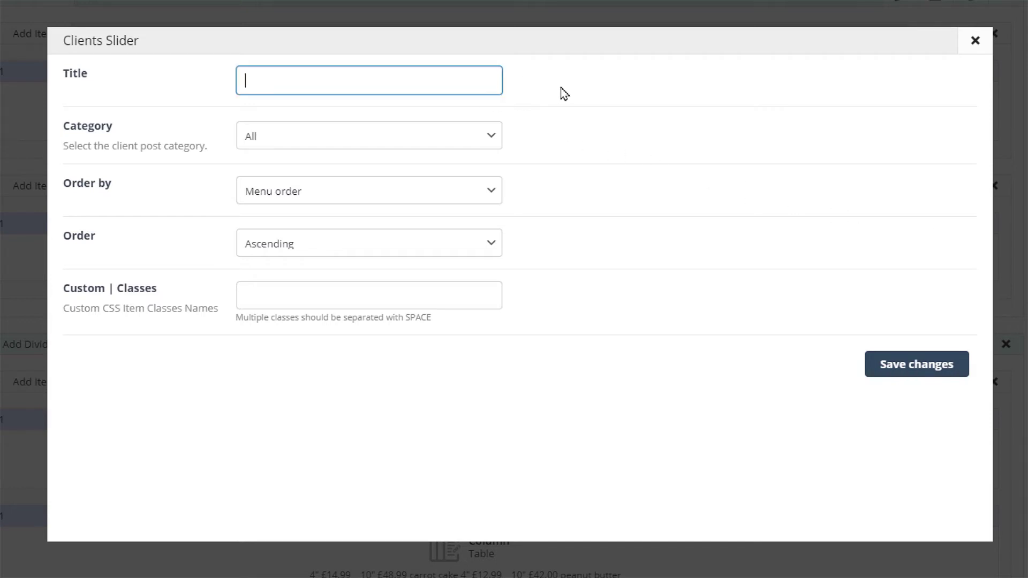
type("Clients")
left_click(564, 94)
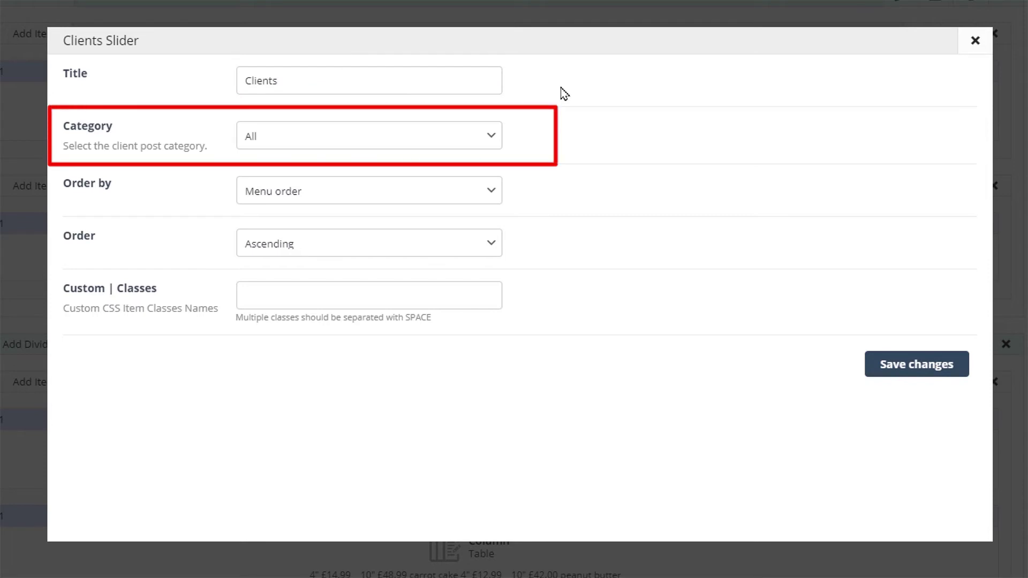
Keep category All, ordering by Menu order, Ascending.
left_click(492, 139)
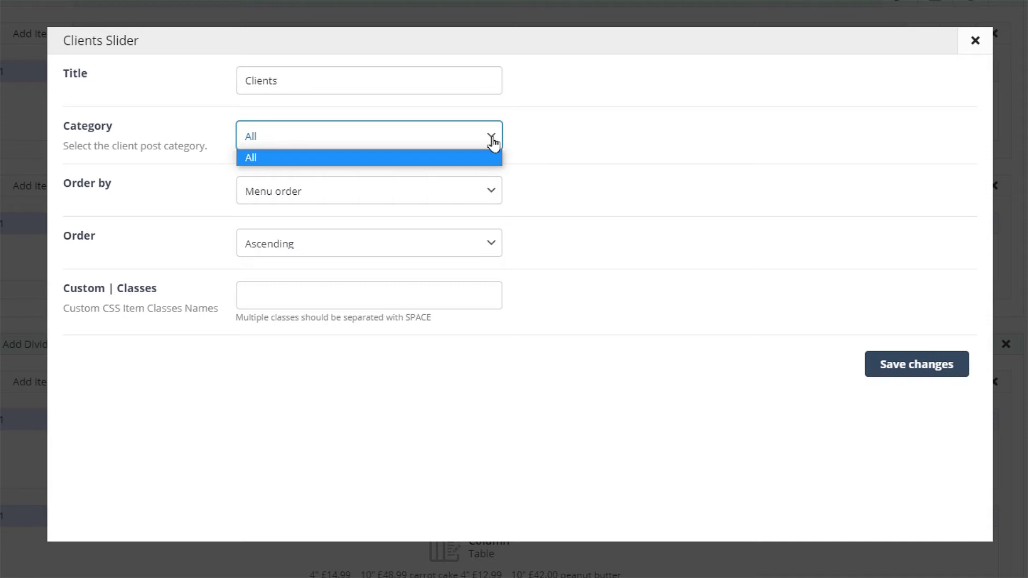
left_click(492, 141)
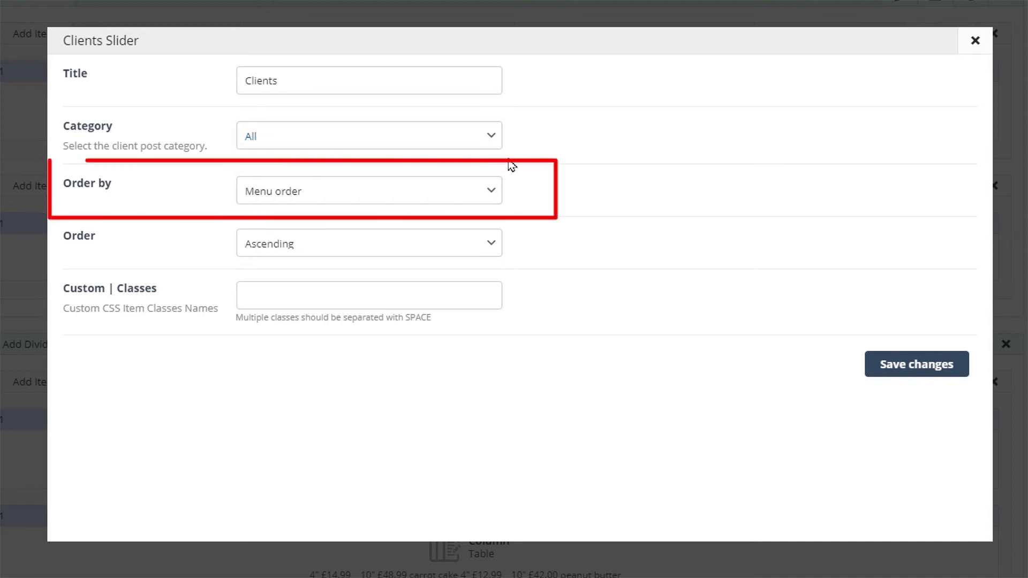
left_click(491, 191)
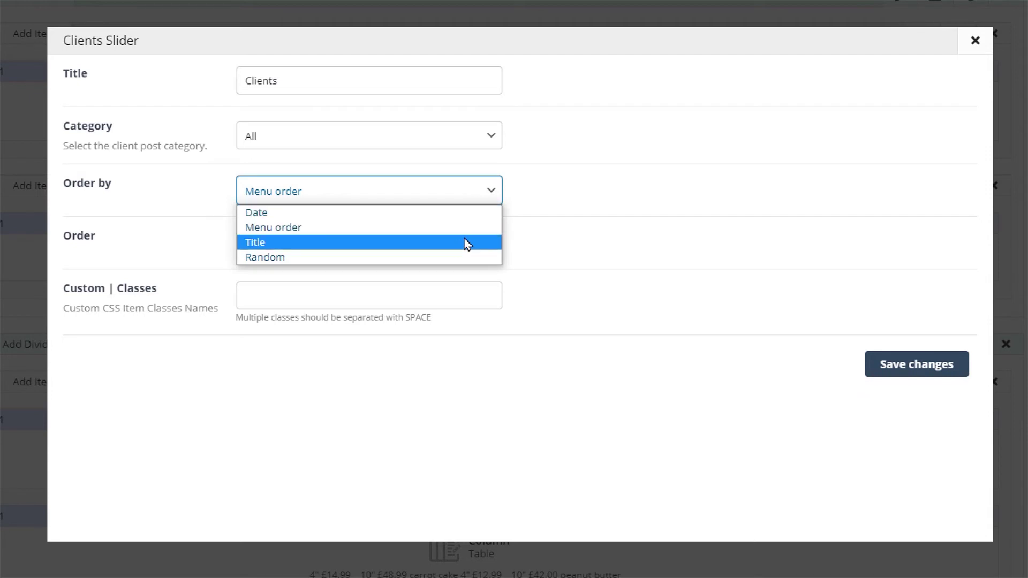
left_click(511, 247)
left_click(492, 245)
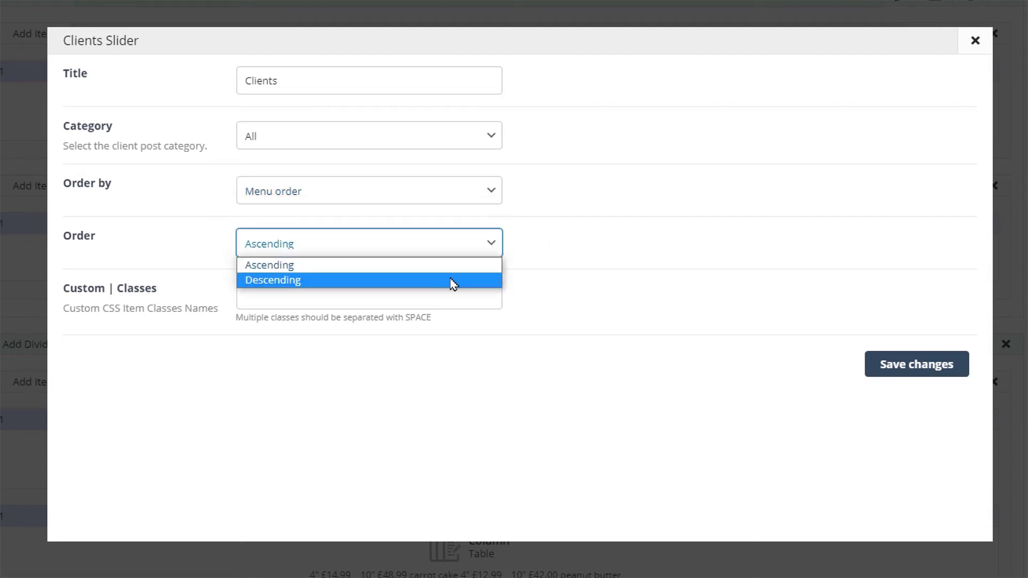
left_click(521, 267)
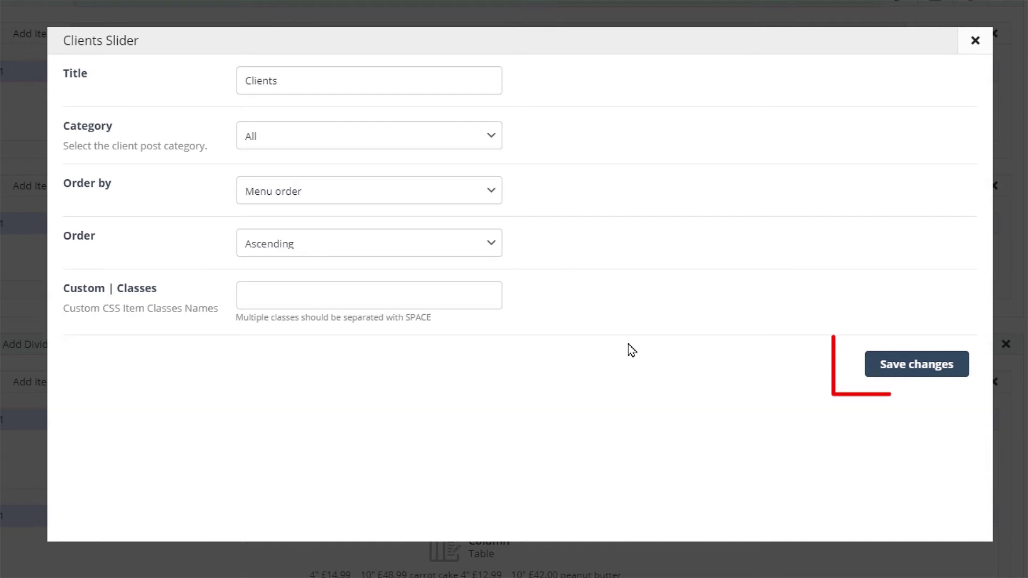
Save the Clients Slider settings and update the Home page.
left_click(892, 368)
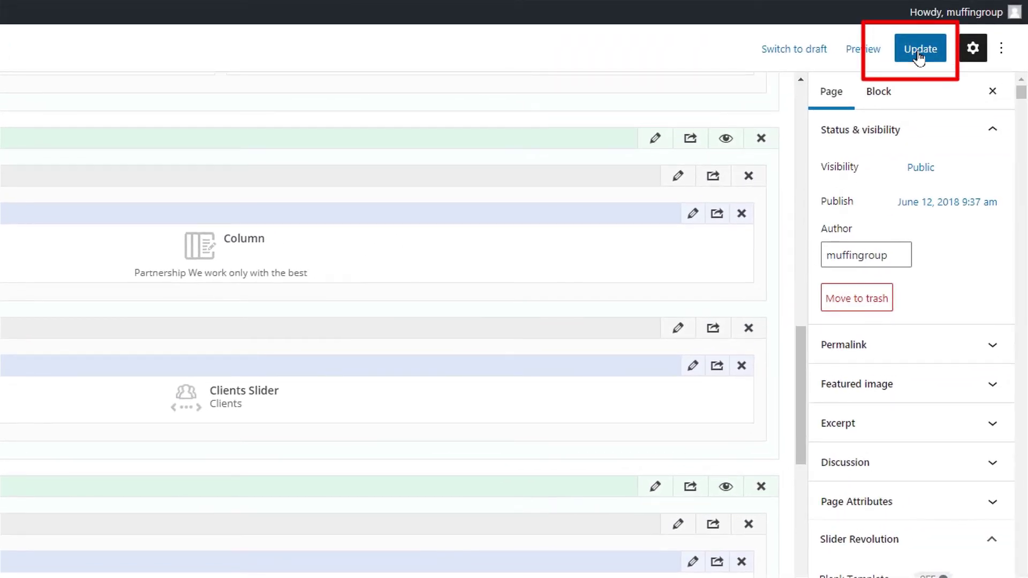
left_click(919, 51)
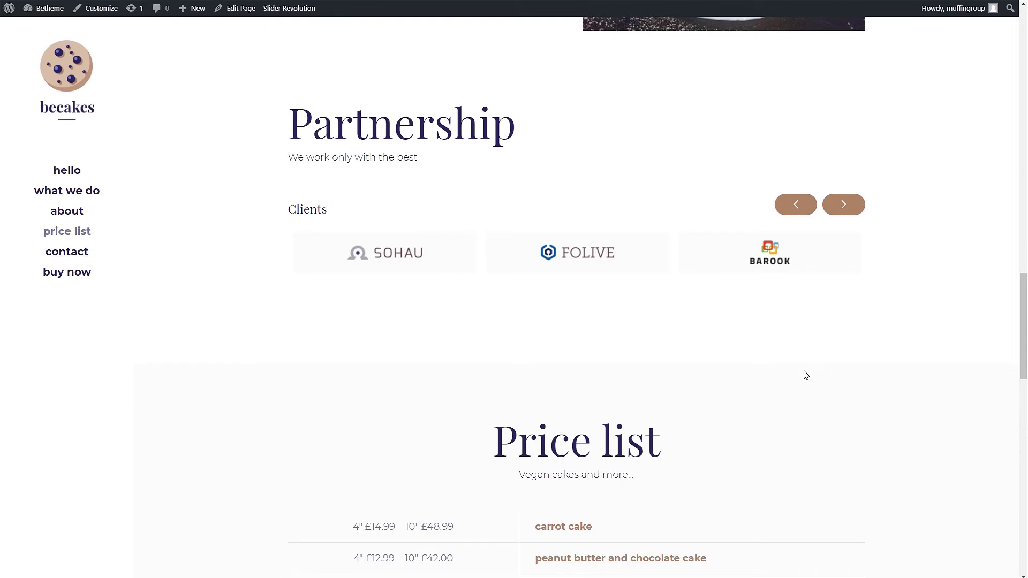
Advance the carousel four times and test the excerpt client's logo link.
left_click(841, 211)
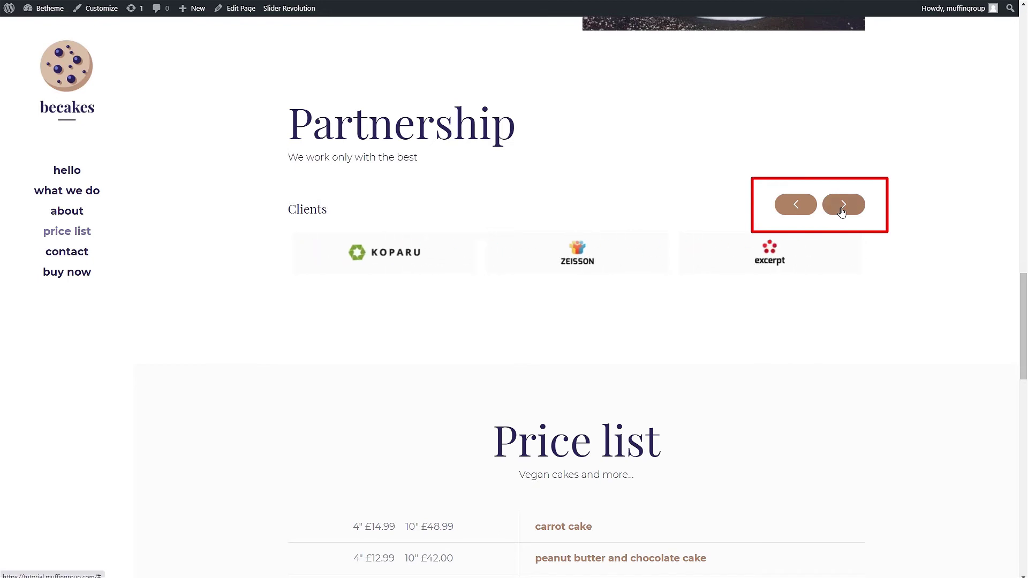
left_click(842, 211)
left_click(841, 211)
left_click(842, 211)
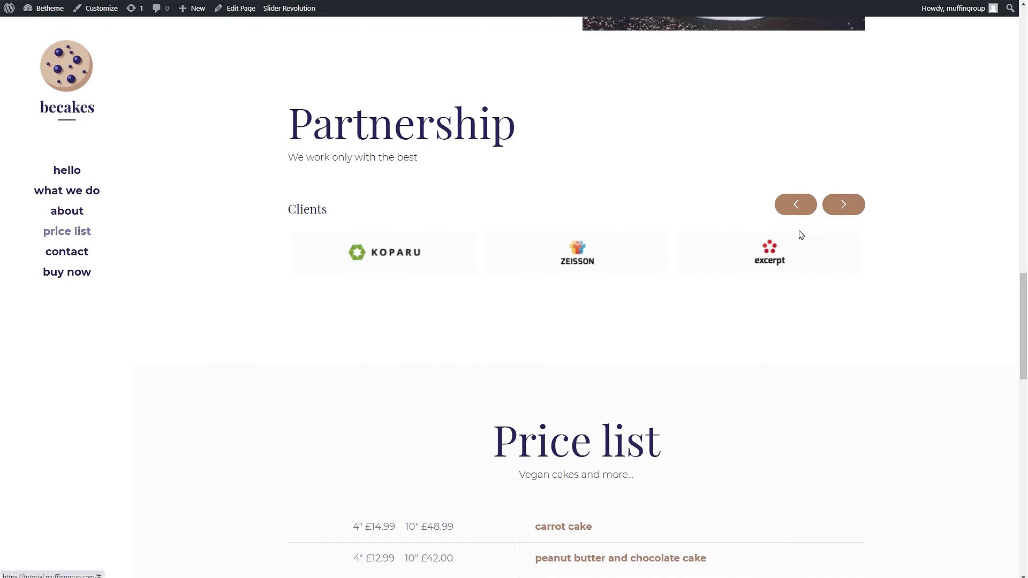
left_click(771, 261)
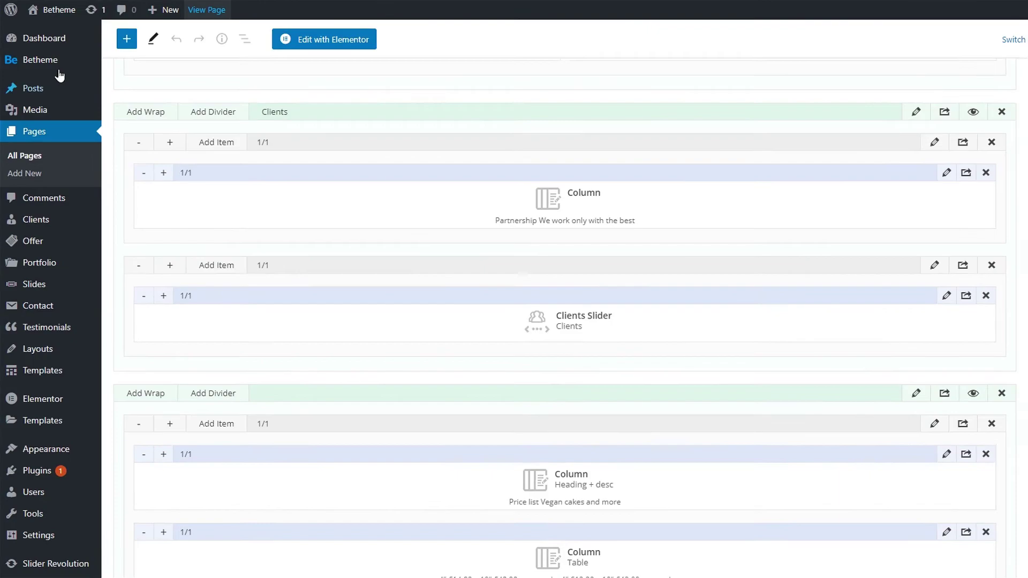
Navigate to Betheme Theme Options > Global > Sliders to check the slide timings.
mouse_move(64, 75)
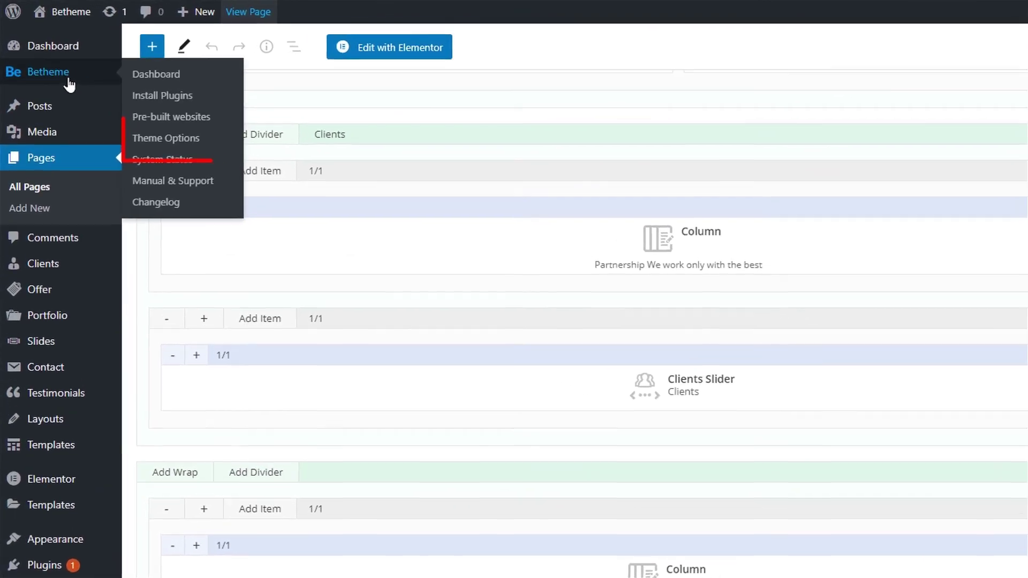
left_click(163, 141)
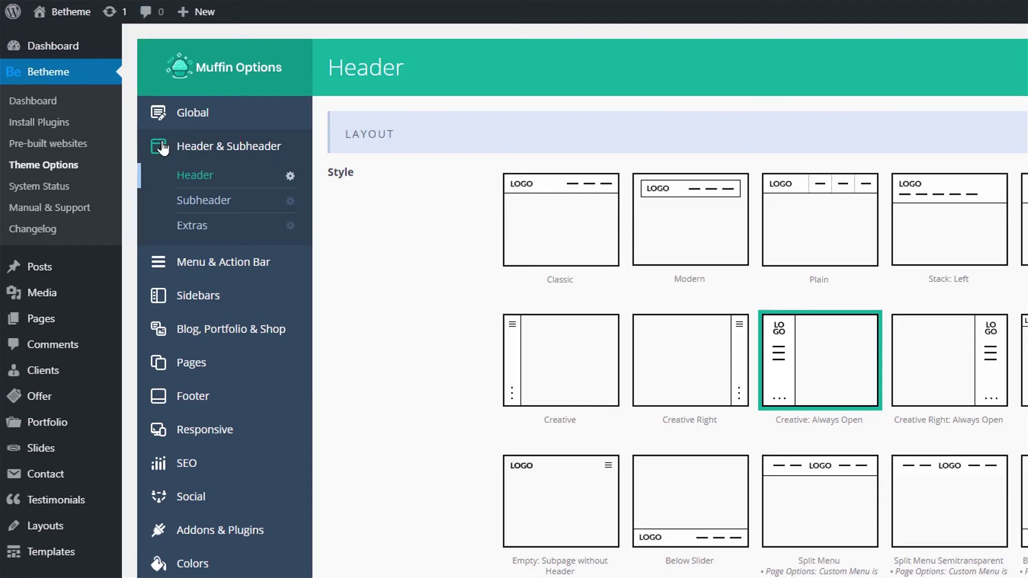
left_click(201, 116)
left_click(192, 219)
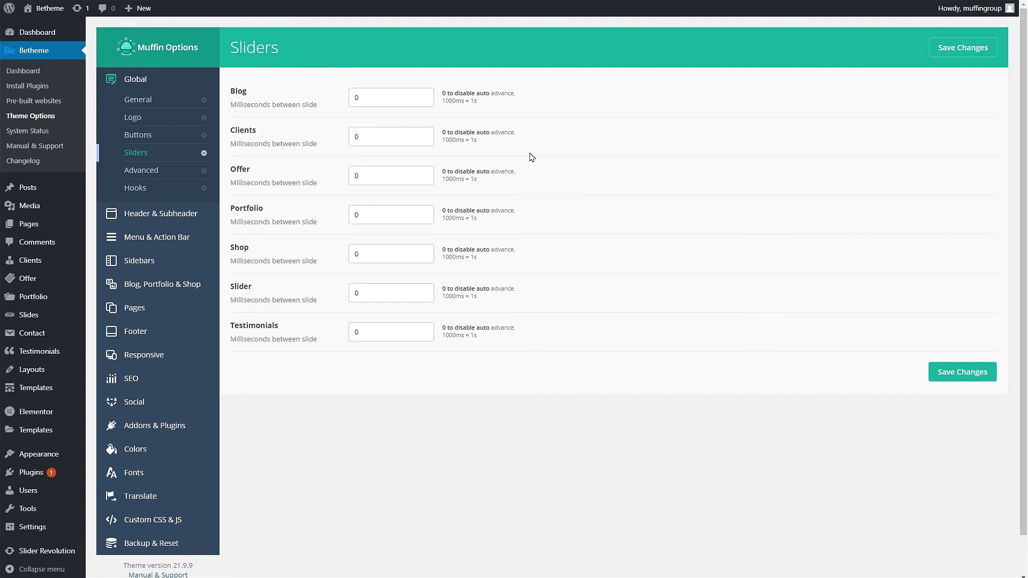
Change the Clients slider's delay from 0 to 3000 milliseconds between slides.
left_click(433, 138)
key("BackSpace")
type("3000")
left_click(534, 158)
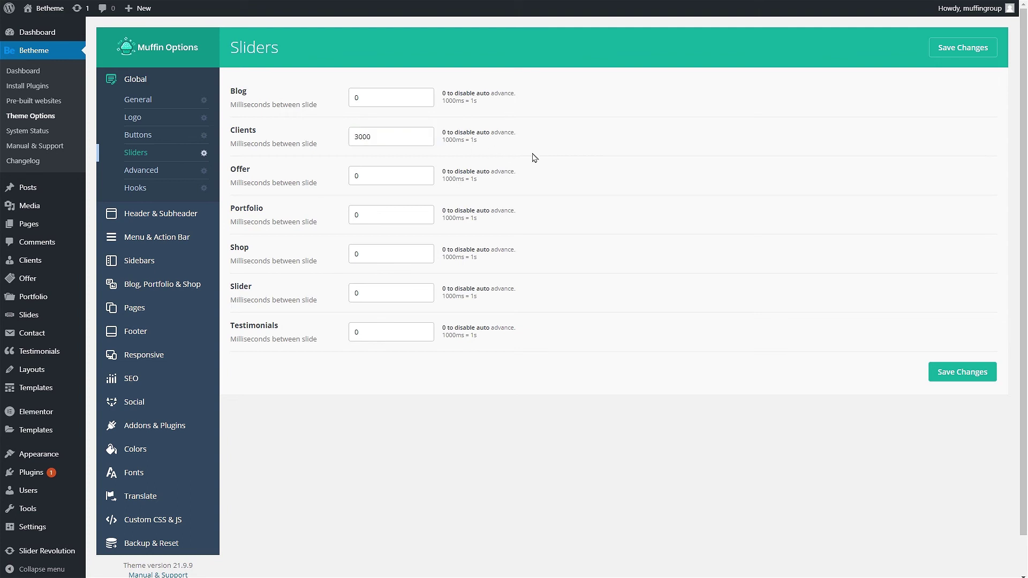